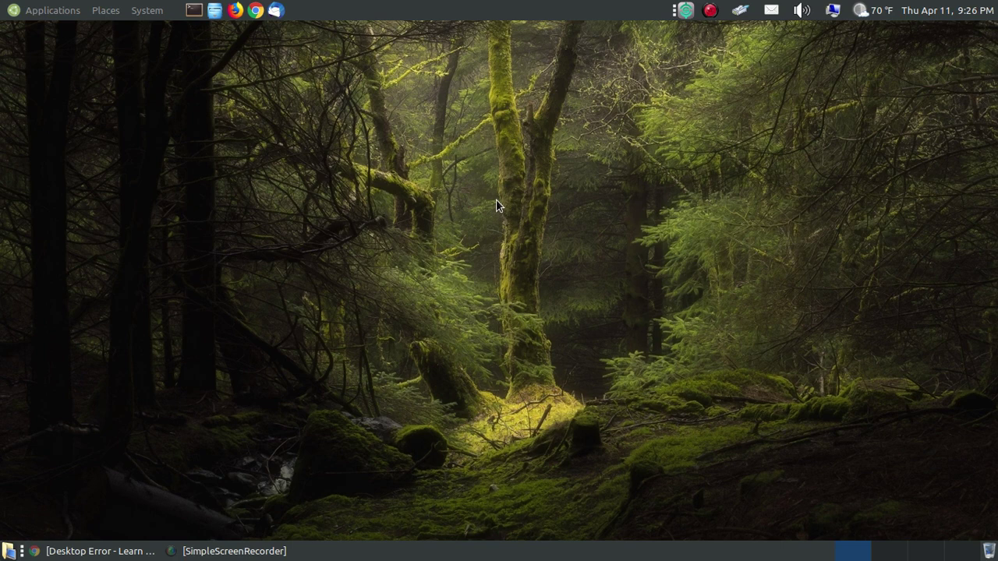
Restore the Chrome tutorial and scroll to the Control Center and Startup Applications instructions
{"action": "left_click", "coordinate": [74, 551]}
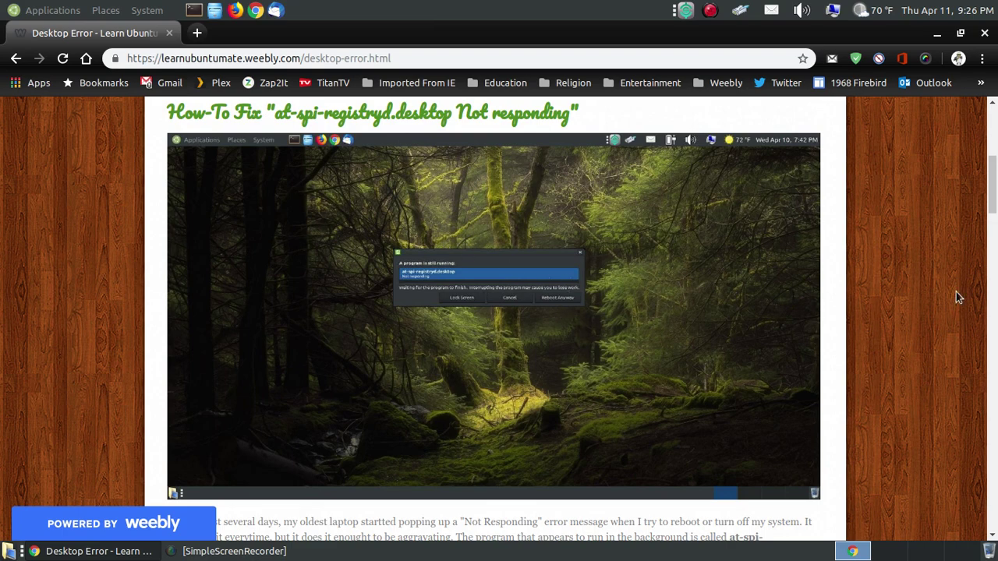
{"action": "left_click_drag", "start_coordinate": [994, 173], "coordinate": [994, 204]}
{"action": "scroll", "coordinate": [990, 209], "scroll_direction": "down", "scroll_amount": 4}
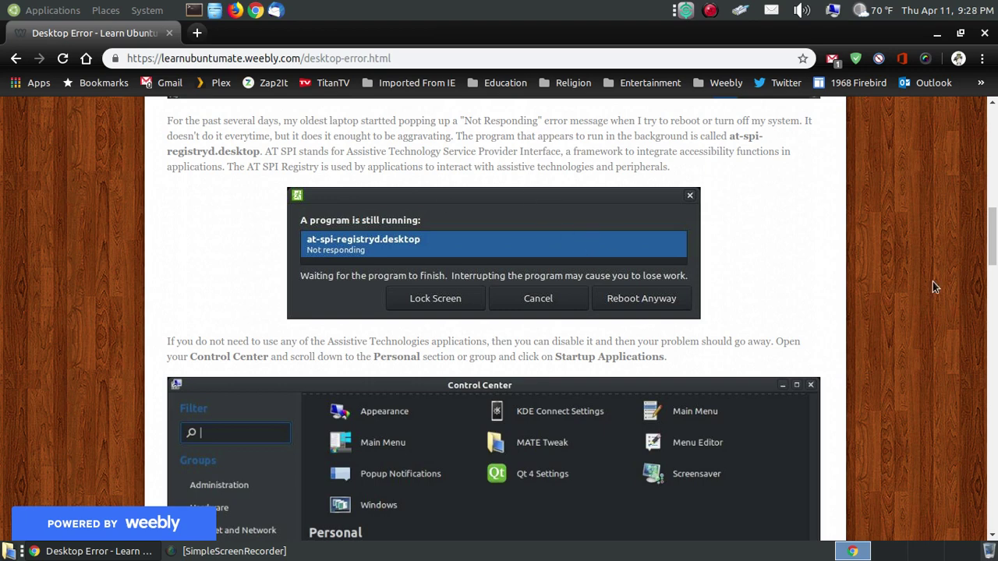
Scroll the tutorial to the Startup Applications Preferences screenshot with AT-SPI D-Bus Bus unchecked
{"action": "scroll", "coordinate": [991, 249], "scroll_direction": "down", "scroll_amount": 3}
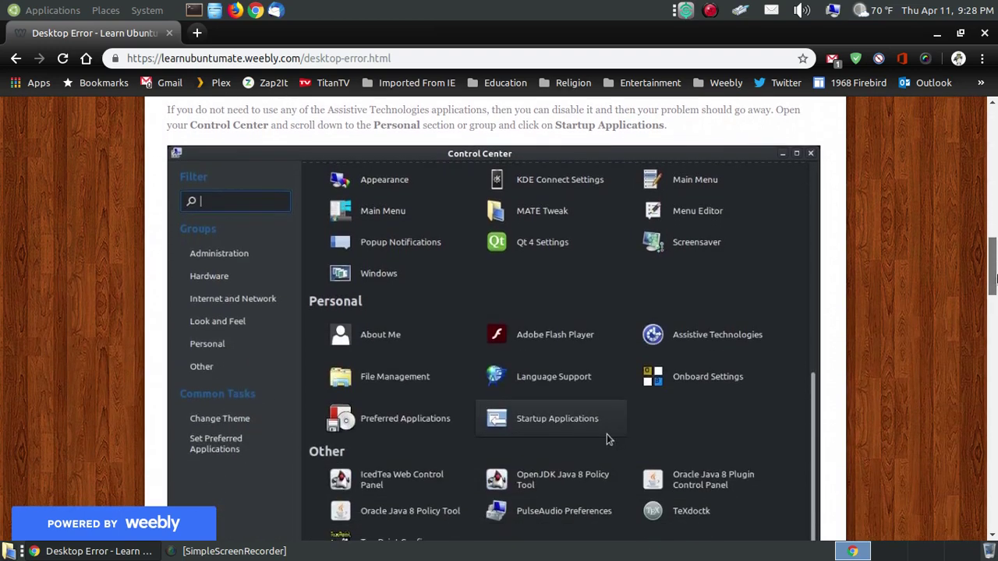
{"action": "scroll", "coordinate": [992, 279], "scroll_direction": "down", "scroll_amount": 3}
{"action": "scroll", "coordinate": [993, 278], "scroll_direction": "up", "scroll_amount": 4}
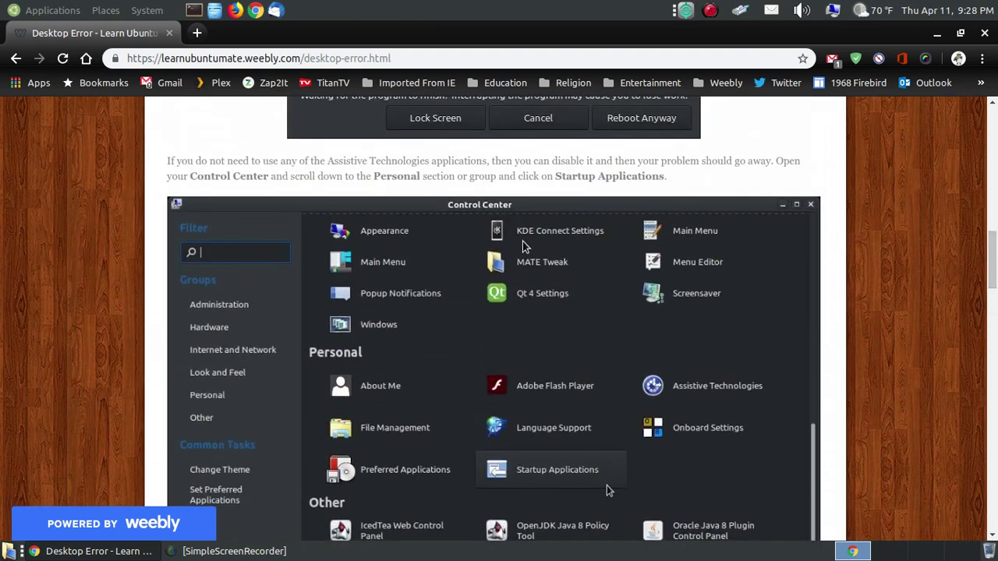
{"action": "scroll", "coordinate": [663, 323], "scroll_direction": "down", "scroll_amount": 3}
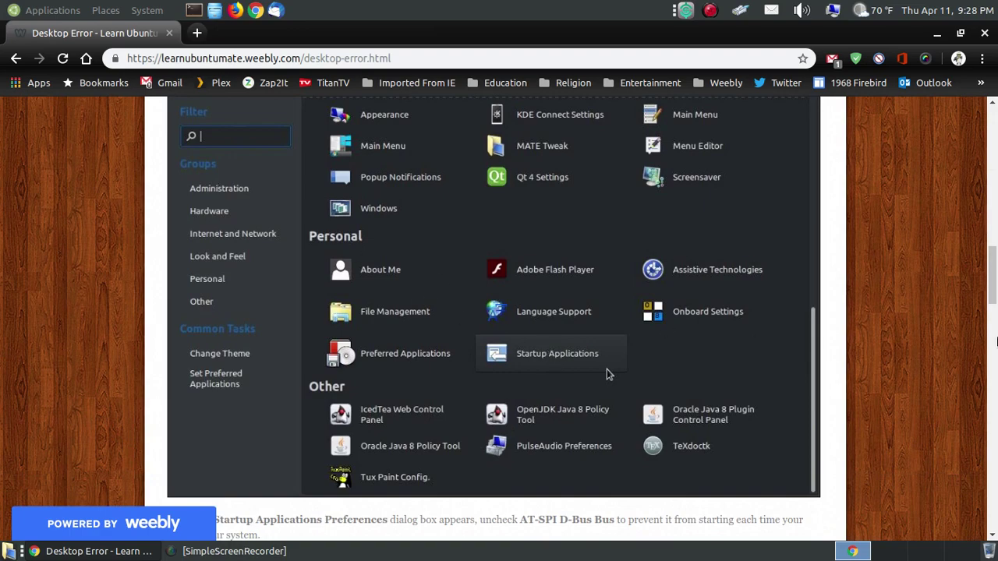
{"action": "scroll", "coordinate": [996, 341], "scroll_direction": "down", "scroll_amount": 5}
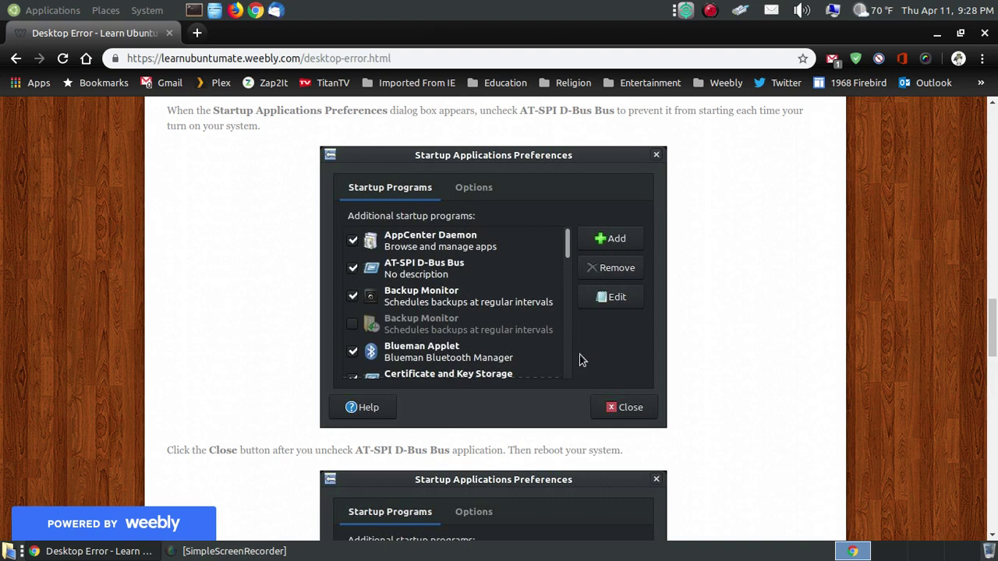
{"action": "scroll", "coordinate": [991, 338], "scroll_direction": "down", "scroll_amount": 5}
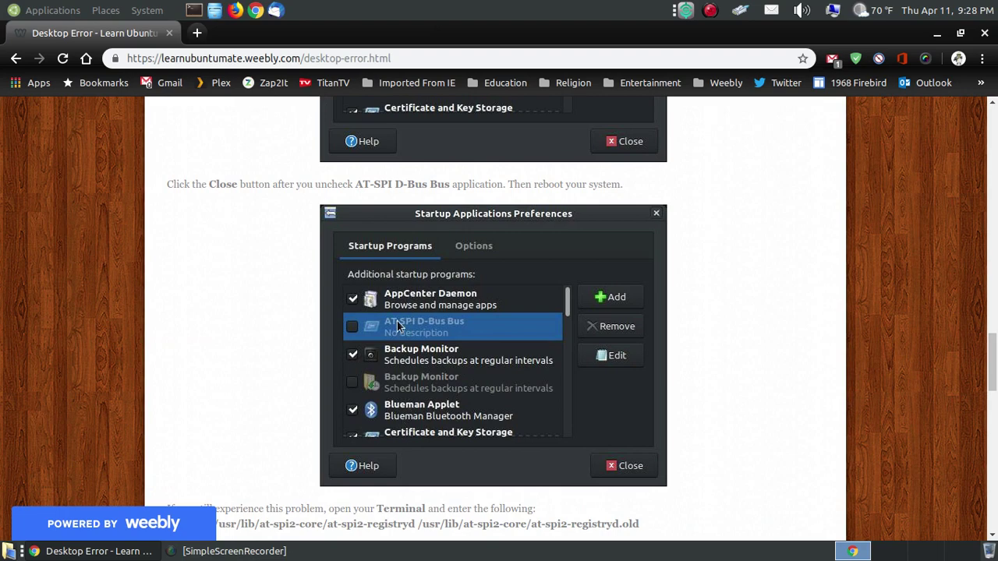
Scroll down to the sudo mv commands for at-spi2-registryd and at-spi-bus-launcher
{"action": "scroll", "coordinate": [992, 390], "scroll_direction": "down", "scroll_amount": 5}
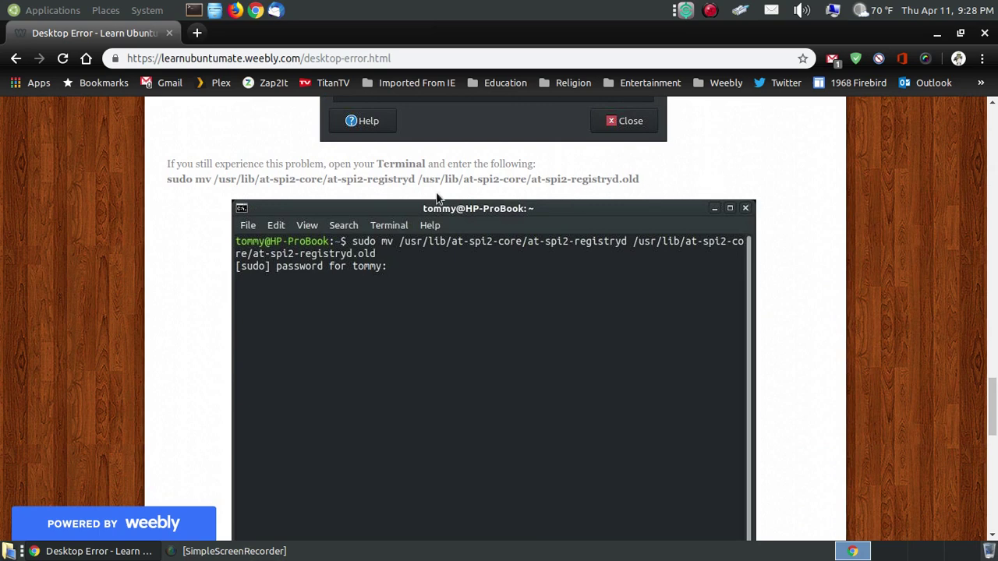
{"action": "scroll", "coordinate": [702, 277], "scroll_direction": "down", "scroll_amount": 1}
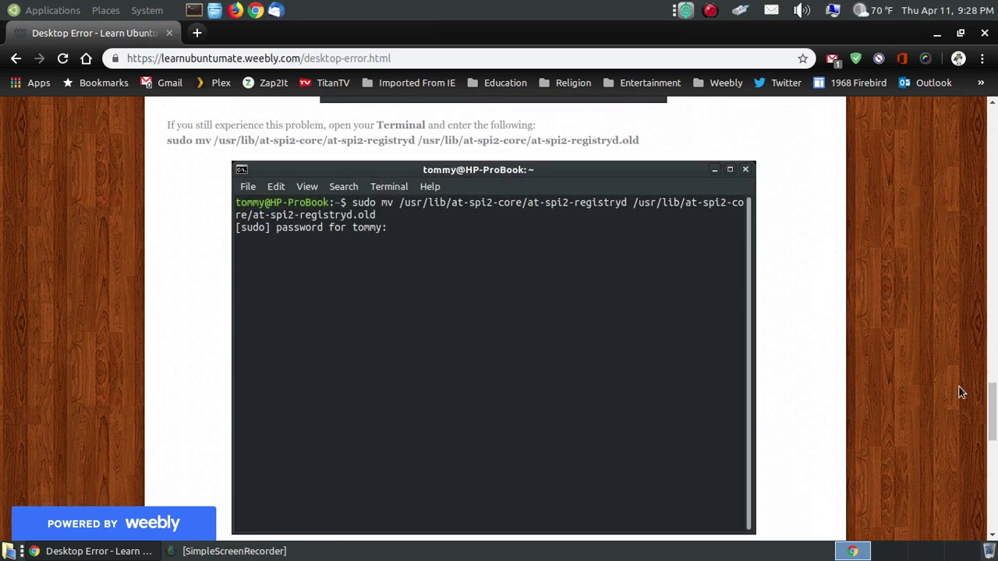
{"action": "mouse_move", "coordinate": [991, 405]}
{"action": "left_mouse_down"}
{"action": "mouse_move", "coordinate": [994, 429]}
{"action": "mouse_move", "coordinate": [994, 417]}
{"action": "left_mouse_up"}
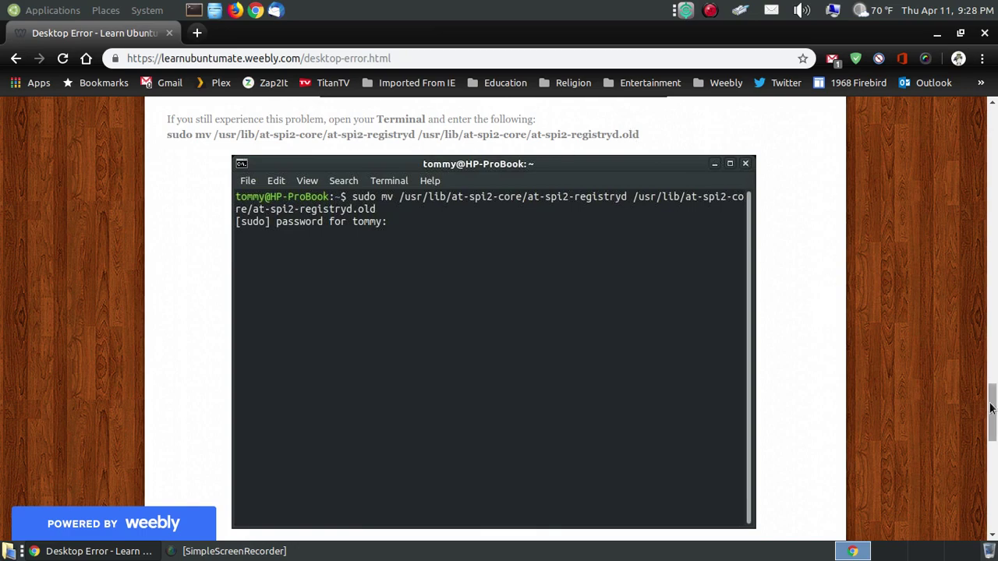
{"action": "scroll", "coordinate": [994, 409], "scroll_direction": "down", "scroll_amount": 5}
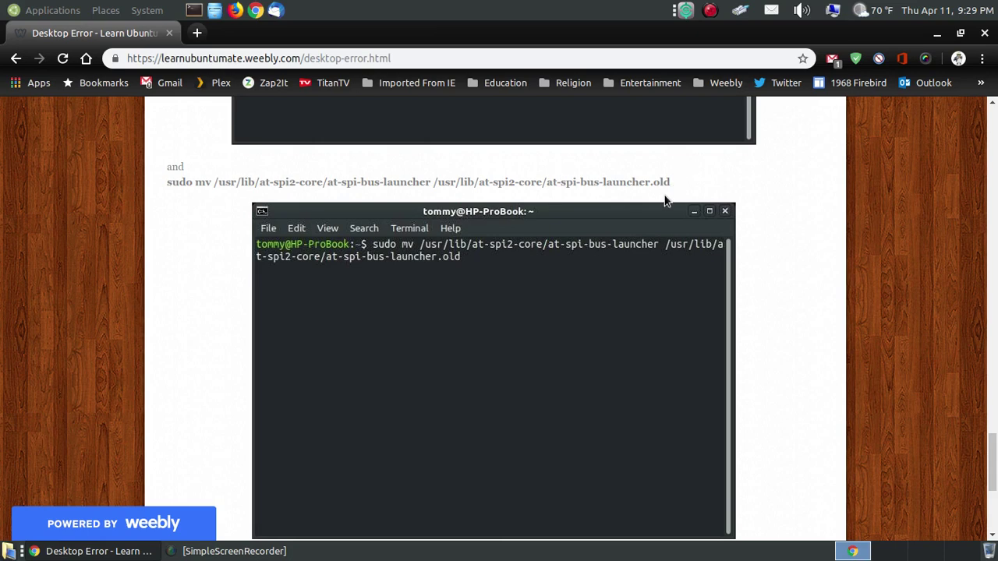
Scroll back up to the Startup Applications Preferences screenshot
{"action": "left_click_drag", "start_coordinate": [993, 454], "coordinate": [993, 253]}
{"action": "scroll", "coordinate": [539, 305], "scroll_direction": "down", "scroll_amount": 5}
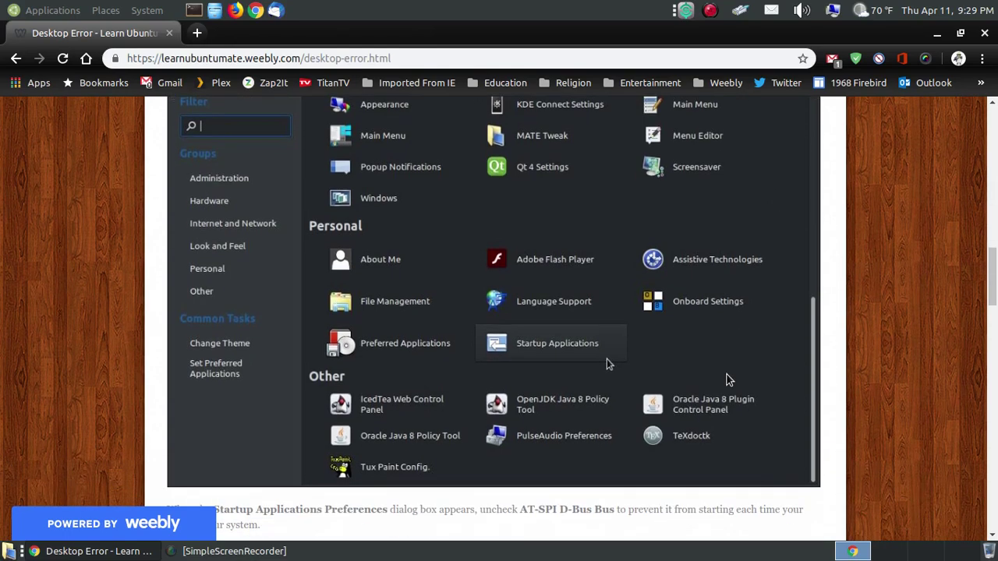
{"action": "scroll", "coordinate": [537, 302], "scroll_direction": "down", "scroll_amount": 4}
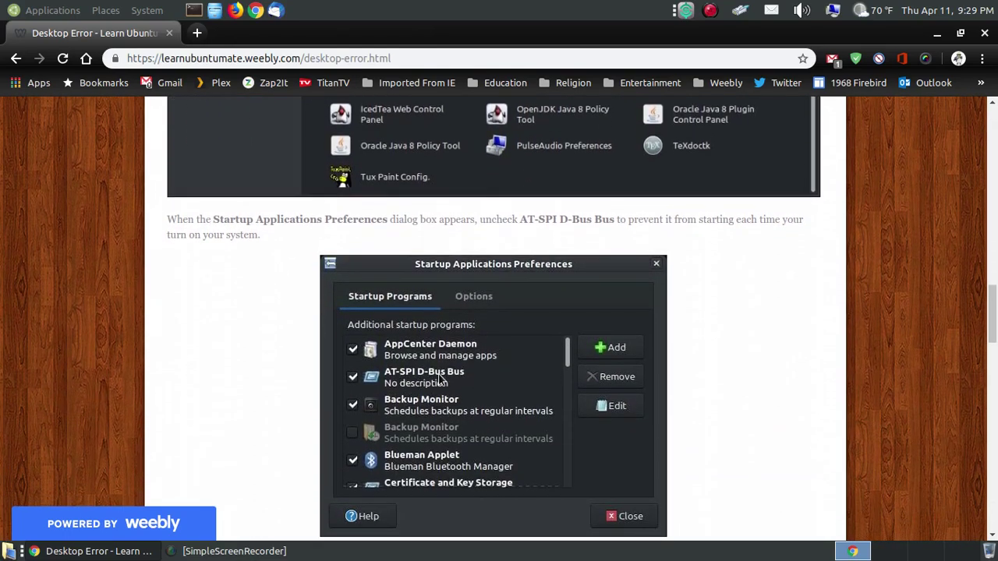
Minimize Chrome and open Startup Applications from System > Control Center
{"action": "left_click", "coordinate": [936, 33]}
{"action": "left_click", "coordinate": [147, 10]}
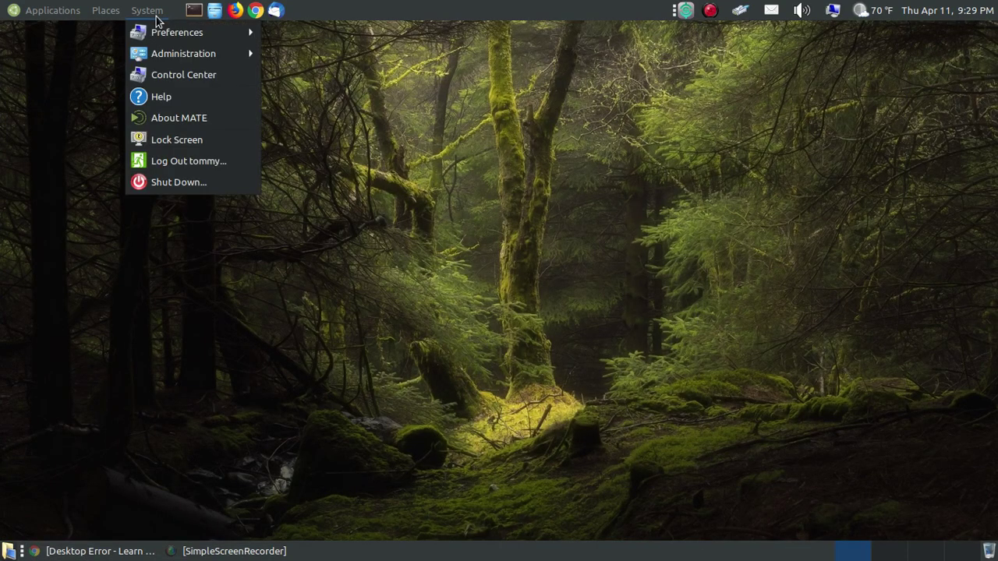
{"action": "left_click", "coordinate": [203, 75]}
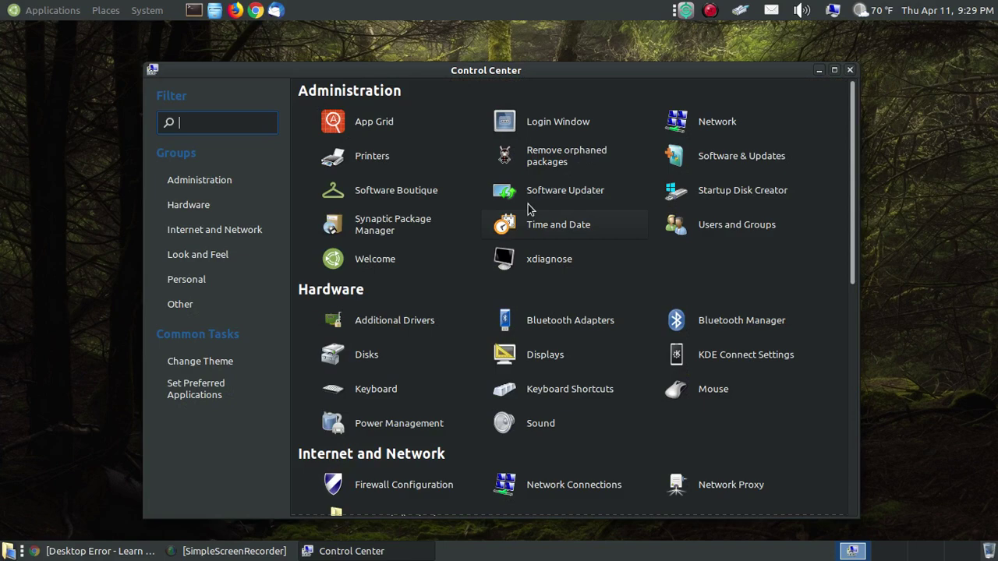
{"action": "scroll", "coordinate": [495, 301], "scroll_direction": "down", "scroll_amount": 8}
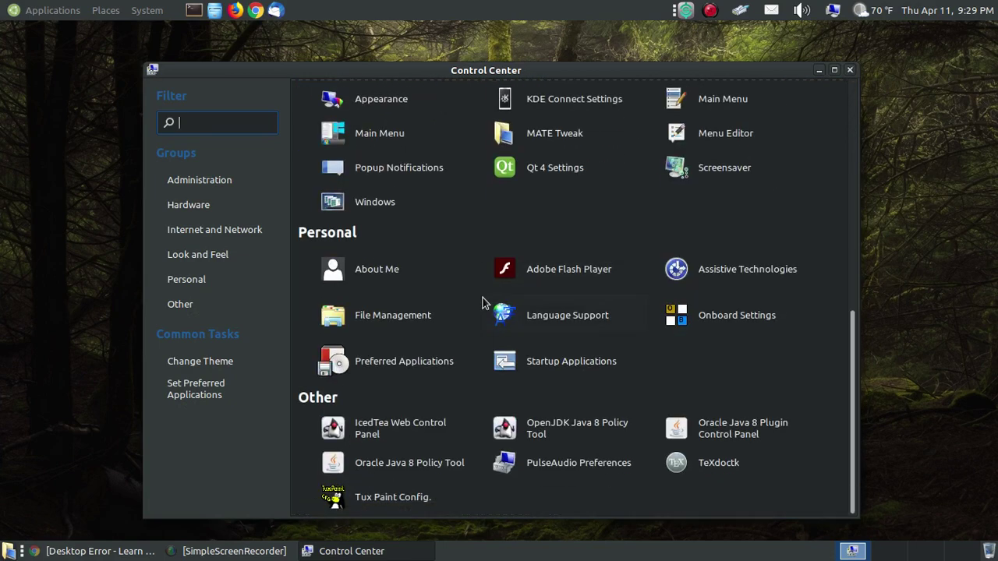
{"action": "left_click", "coordinate": [606, 375]}
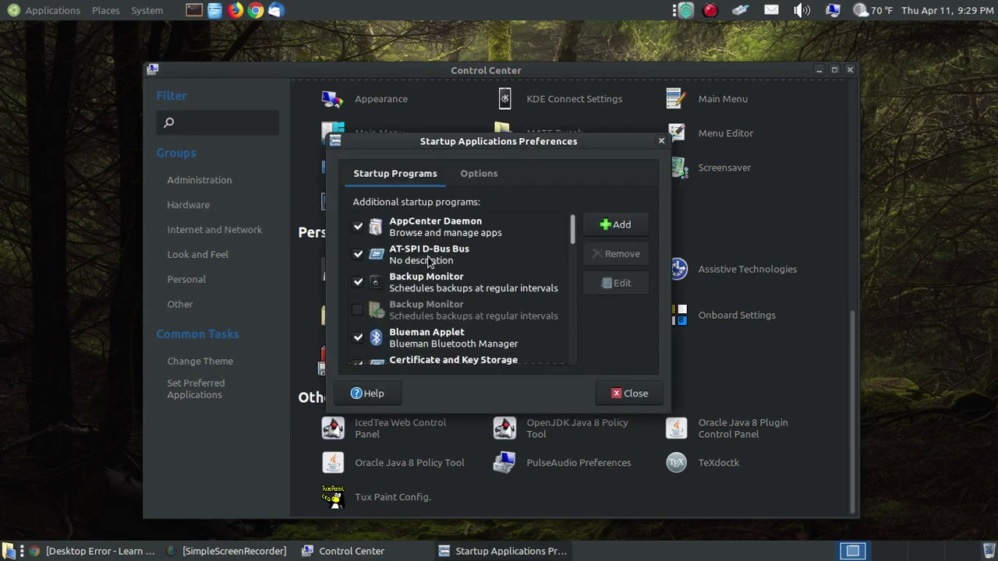
Uncheck AT-SPI D-Bus Bus, then close Startup Applications Preferences and Control Center
{"action": "left_click", "coordinate": [359, 260]}
{"action": "left_click", "coordinate": [609, 392]}
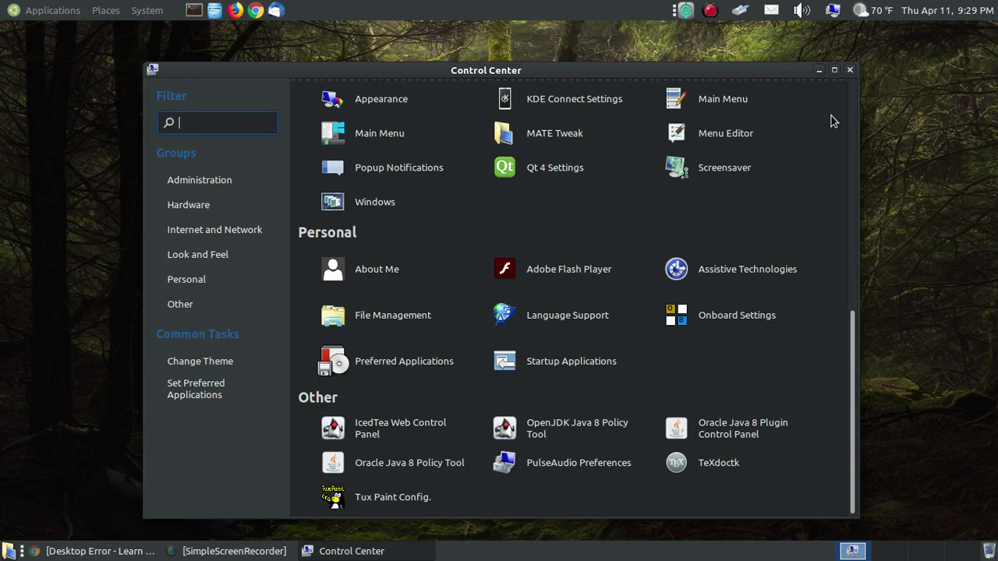
{"action": "left_click", "coordinate": [849, 69]}
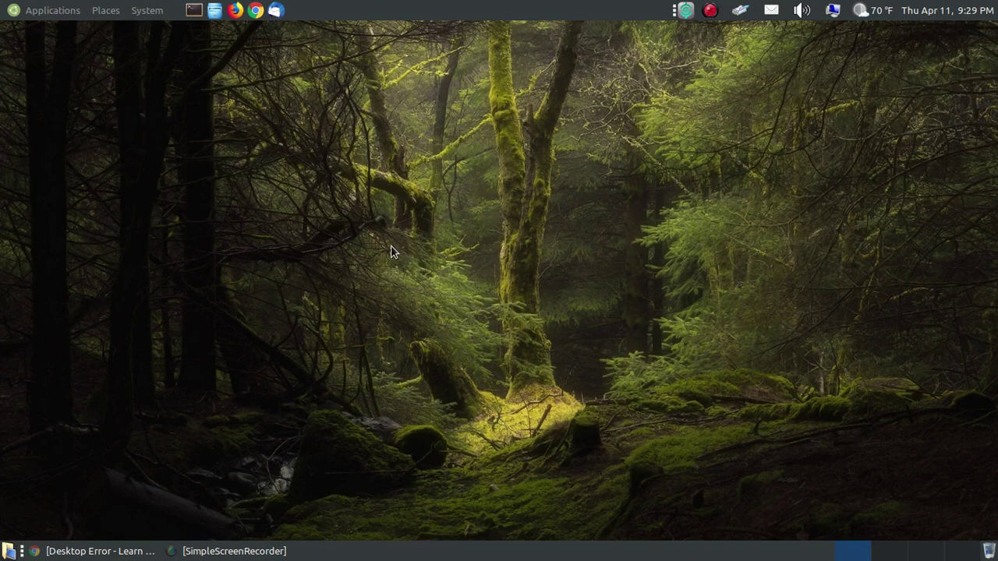
Bring Chrome back and copy the first sudo mv command for at-spi2-registryd
{"action": "left_click", "coordinate": [98, 551]}
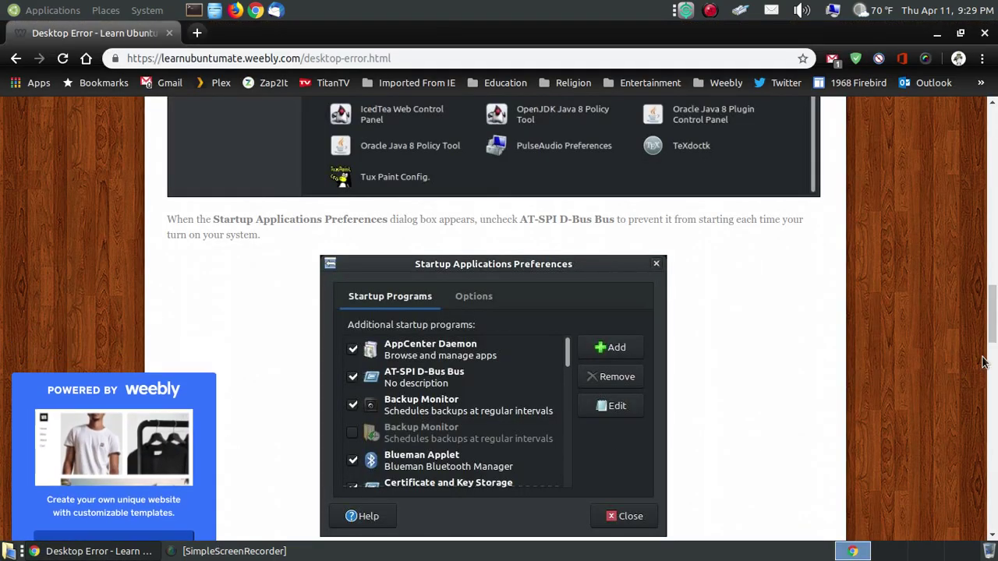
{"action": "left_click_drag", "start_coordinate": [992, 312], "coordinate": [994, 421]}
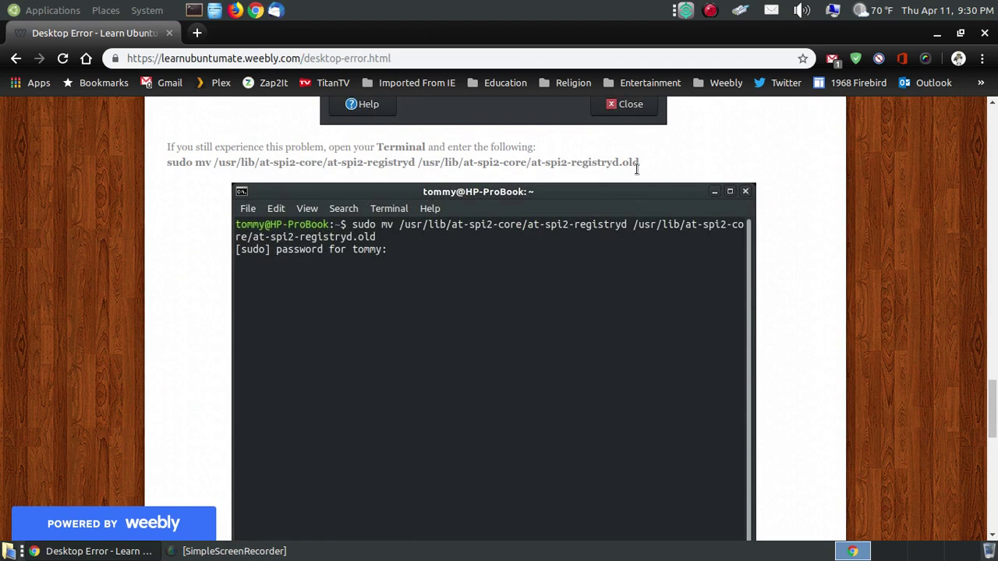
{"action": "scroll", "coordinate": [652, 159], "scroll_direction": "up", "scroll_amount": 4}
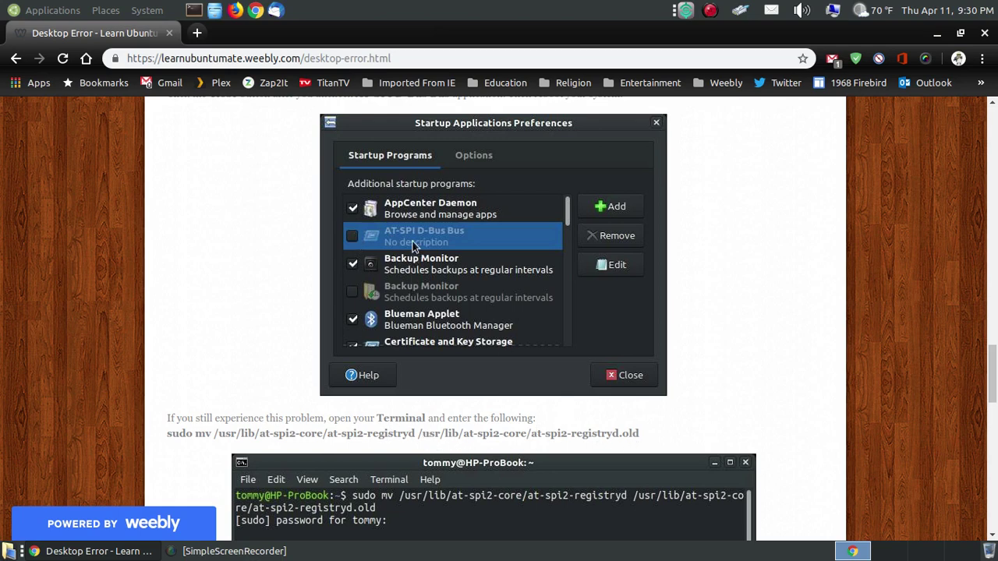
{"action": "scroll", "coordinate": [413, 238], "scroll_direction": "down", "scroll_amount": 1}
{"action": "scroll", "coordinate": [418, 218], "scroll_direction": "up", "scroll_amount": 2}
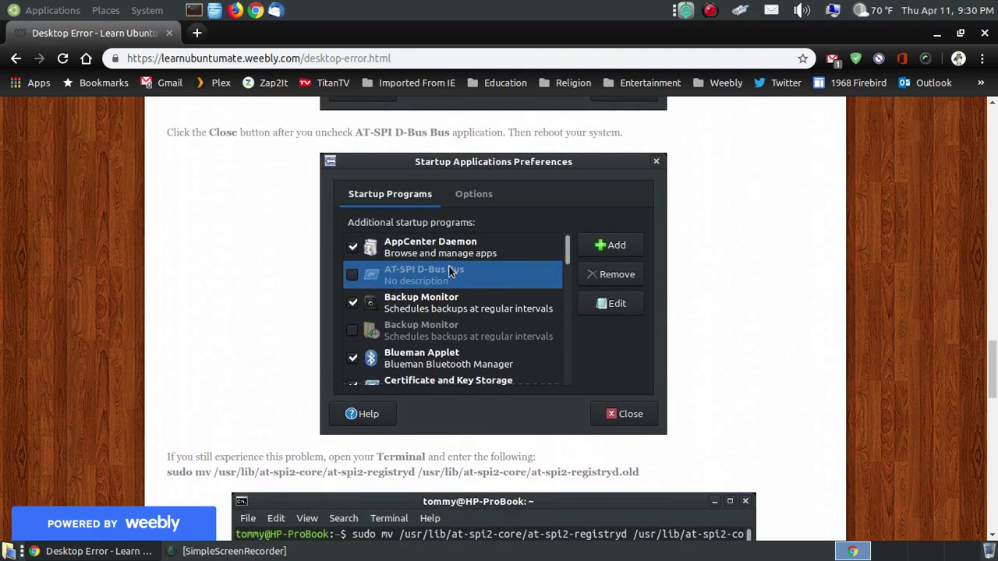
{"action": "scroll", "coordinate": [449, 264], "scroll_direction": "down", "scroll_amount": 4}
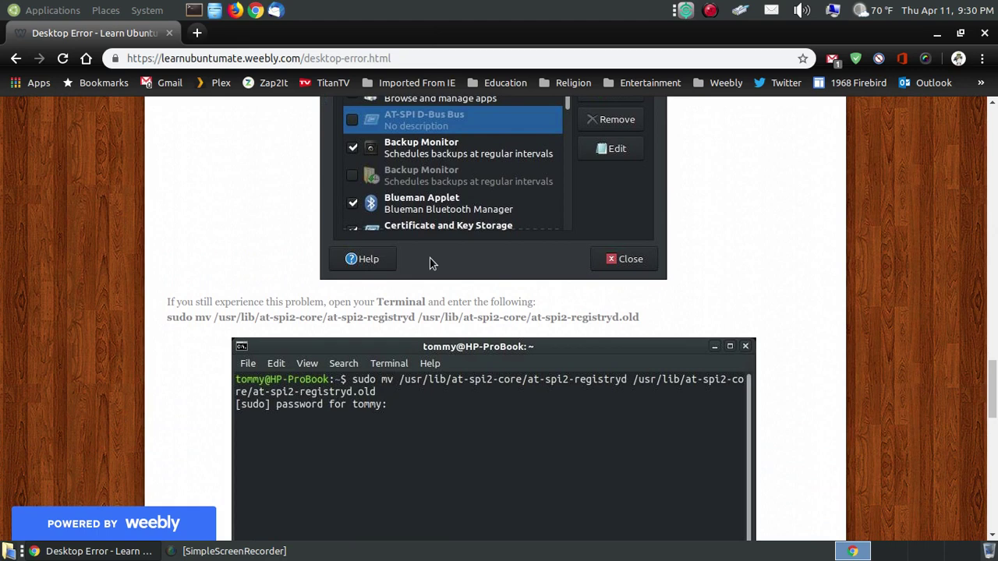
{"action": "left_click_drag", "start_coordinate": [641, 318], "coordinate": [167, 320]}
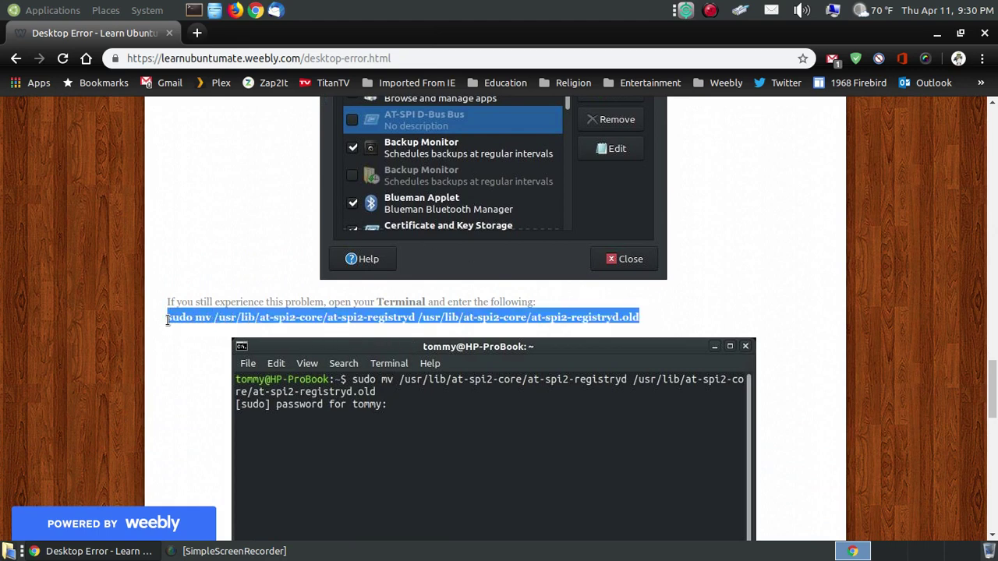
{"action": "right_click", "coordinate": [179, 315]}
{"action": "left_click", "coordinate": [209, 326]}
Paste and run the command in a new terminal, entering the sudo password
{"action": "left_click", "coordinate": [195, 11]}
{"action": "right_click", "coordinate": [434, 166]}
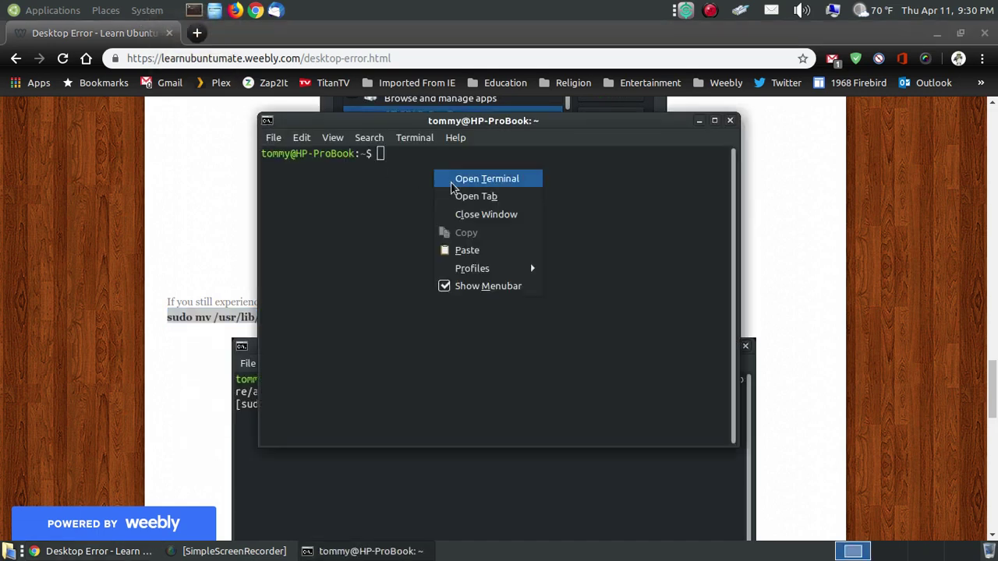
{"action": "left_click", "coordinate": [470, 247]}
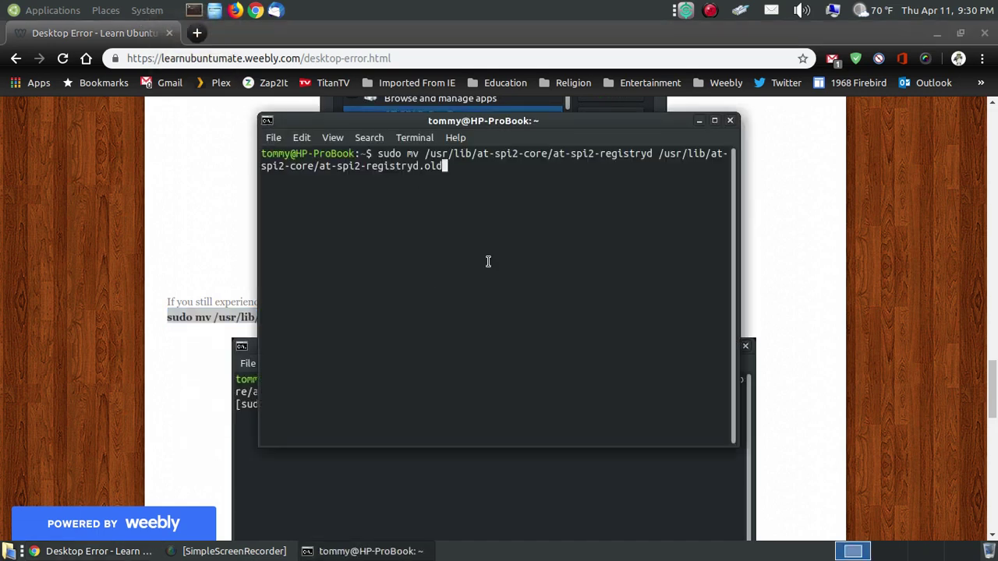
{"action": "key", "text": "Return"}
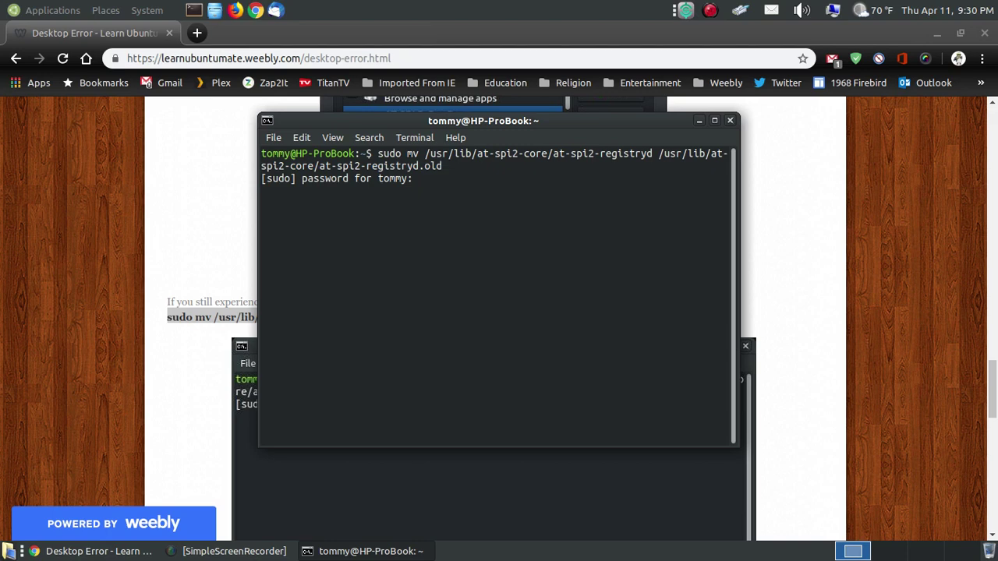
{"action": "key", "text": "Return"}
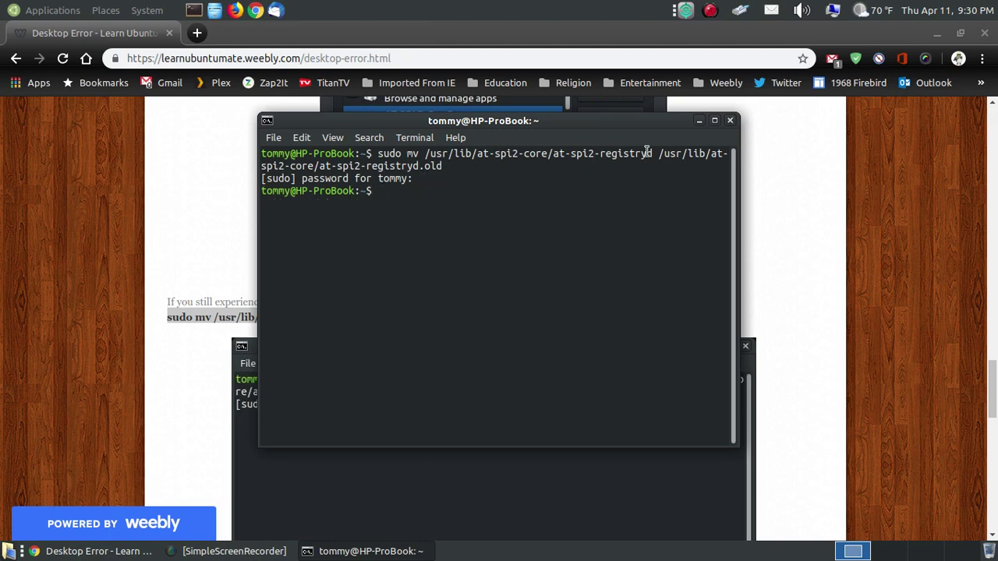
Copy the second sudo mv command, for at-spi-bus-launcher, from the tutorial
{"action": "left_click", "coordinate": [839, 383]}
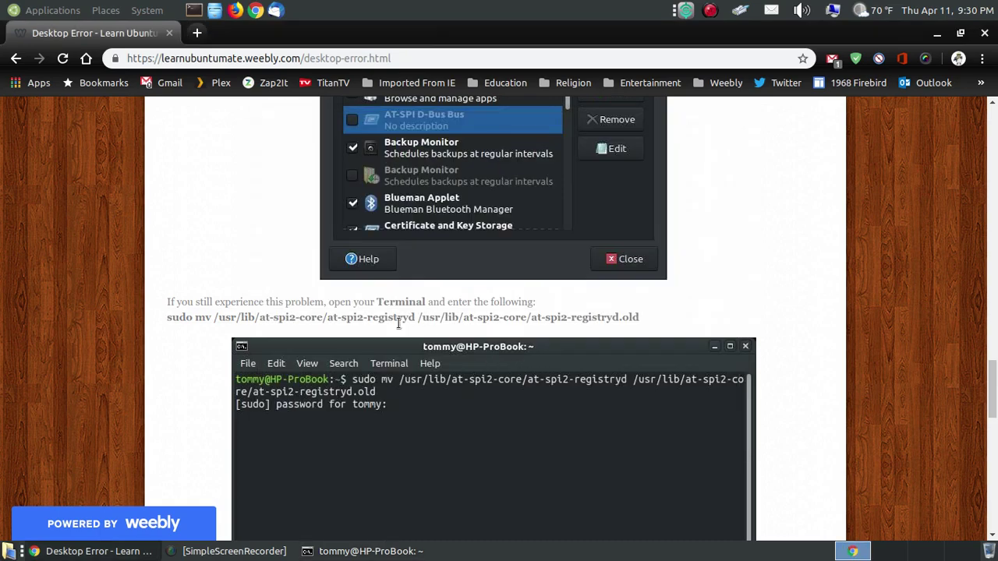
{"action": "scroll", "coordinate": [783, 323], "scroll_direction": "down", "scroll_amount": 1}
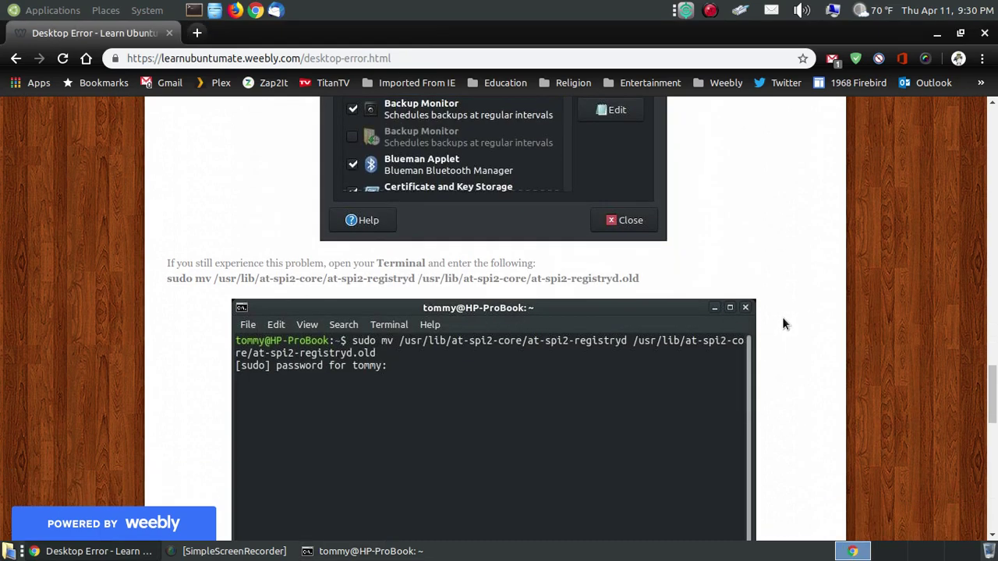
{"action": "scroll", "coordinate": [783, 323], "scroll_direction": "down", "scroll_amount": 15}
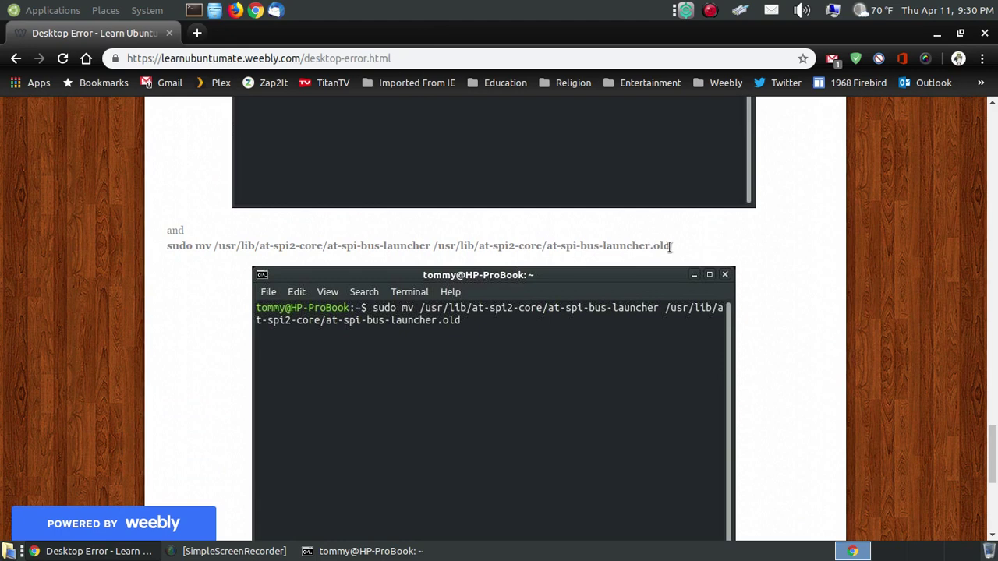
{"action": "left_click_drag", "start_coordinate": [670, 246], "coordinate": [167, 246]}
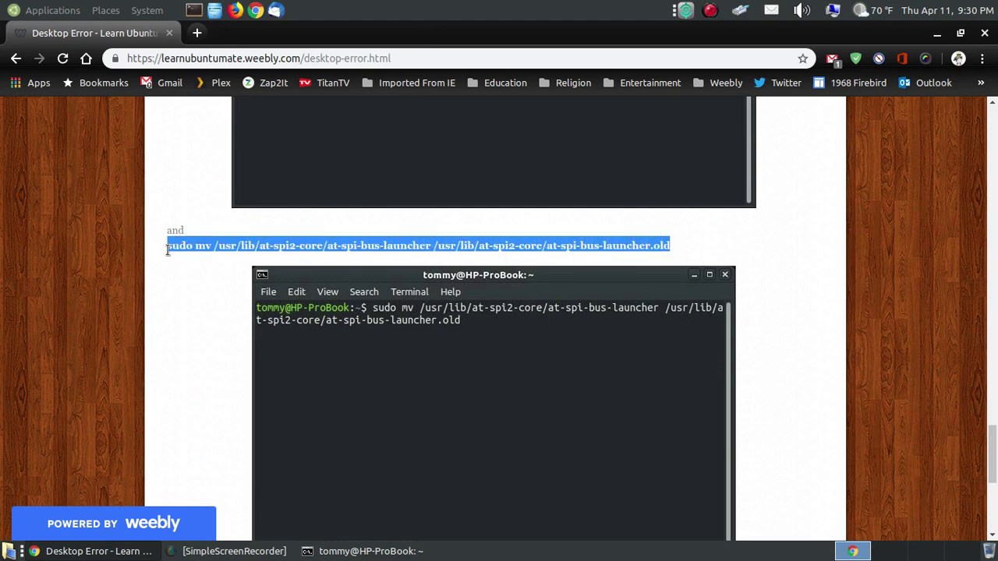
{"action": "right_click", "coordinate": [200, 248]}
{"action": "left_click", "coordinate": [235, 258]}
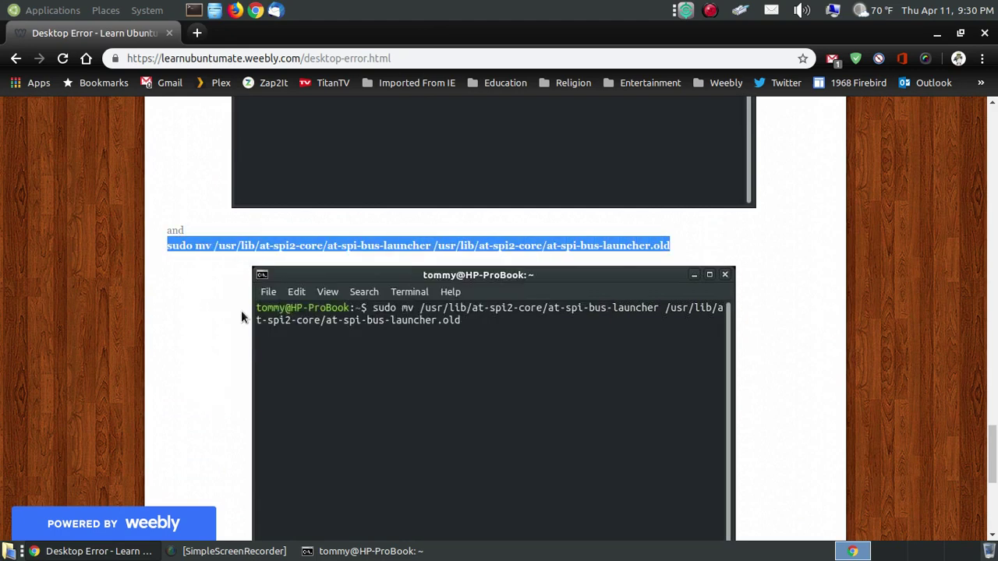
Paste and run it in the terminal to rename at-spi-bus-launcher to .old
{"action": "left_click", "coordinate": [366, 551]}
{"action": "right_click", "coordinate": [456, 221]}
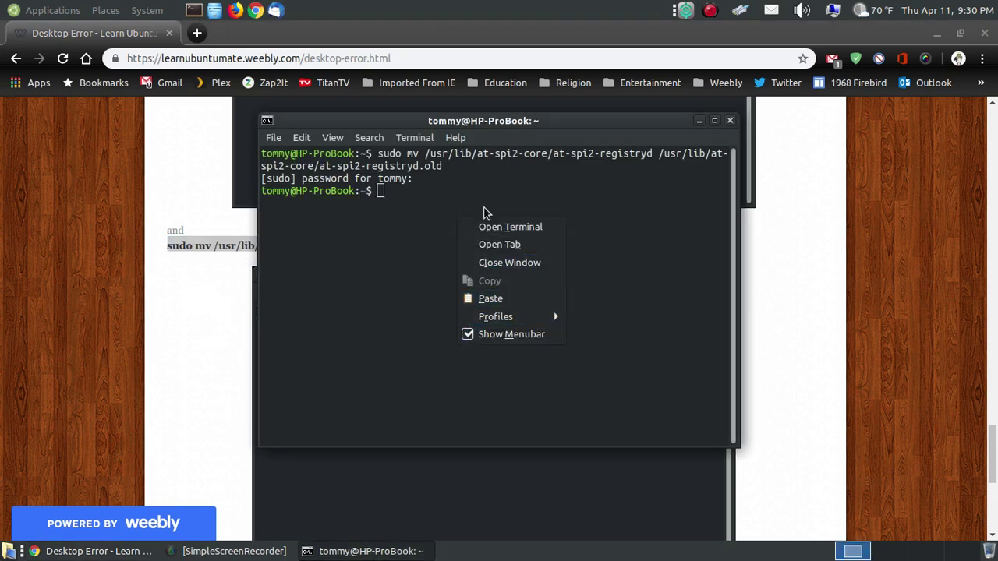
{"action": "left_click", "coordinate": [524, 298]}
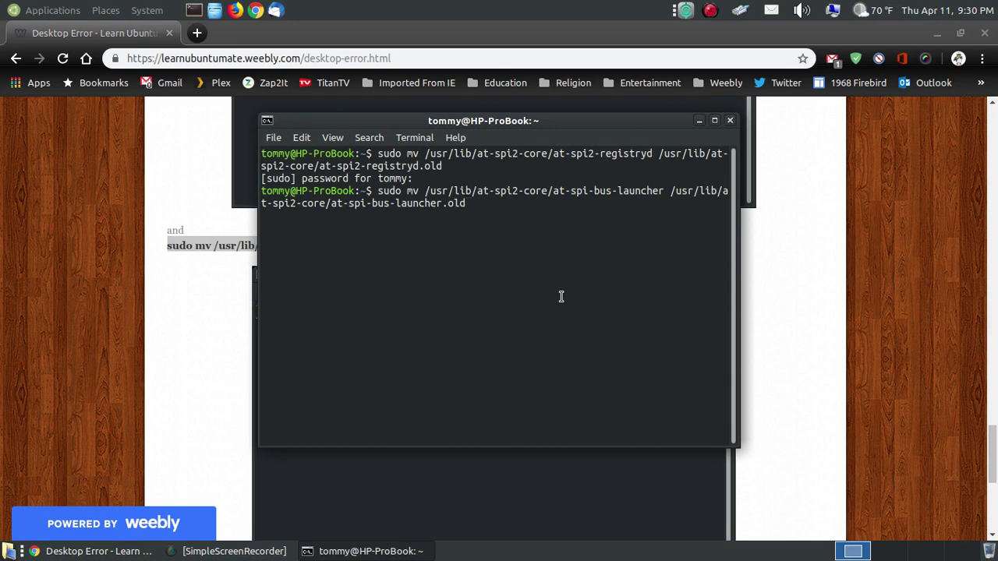
{"action": "key", "text": "Return"}
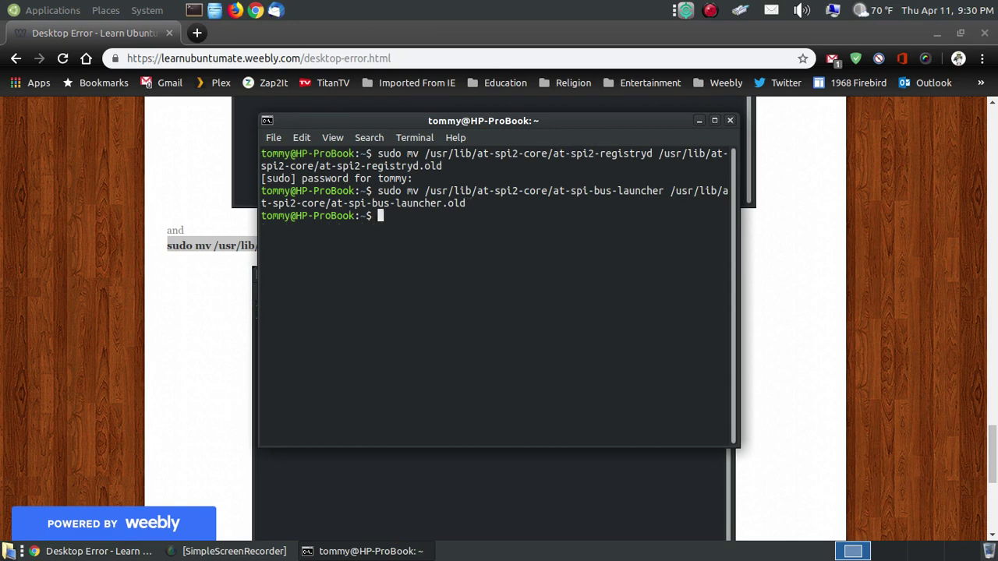
{"action": "left_click", "coordinate": [865, 344]}
{"action": "scroll", "coordinate": [864, 343], "scroll_direction": "down", "scroll_amount": 4}
Clear the terminal output with clear, then close it with exit
{"action": "scroll", "coordinate": [811, 338], "scroll_direction": "down", "scroll_amount": 2}
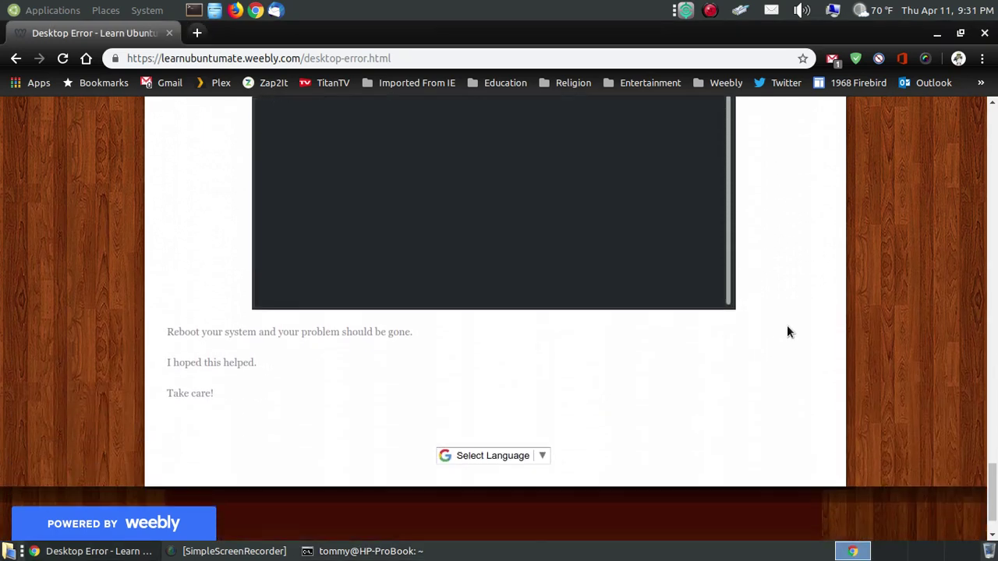
{"action": "left_click", "coordinate": [375, 550]}
{"action": "type", "text": "c"}
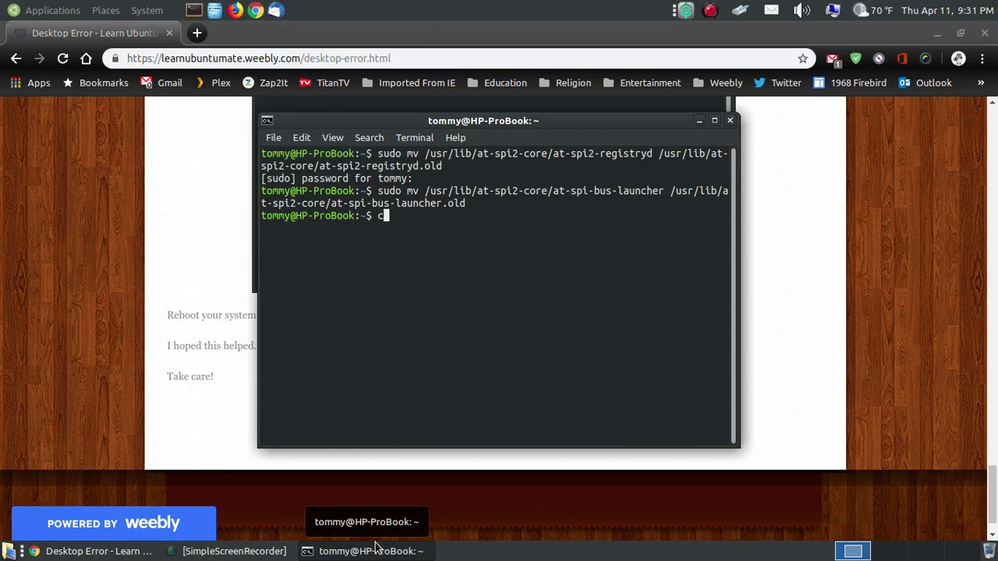
{"action": "type", "text": "lear"}
{"action": "key", "text": "Return"}
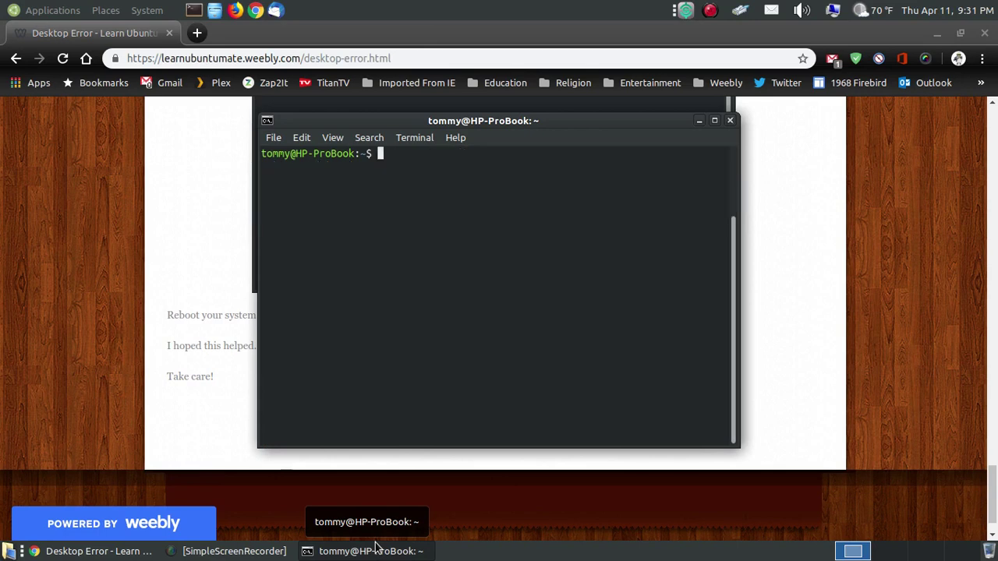
{"action": "type", "text": "exit"}
{"action": "key", "text": "Return"}
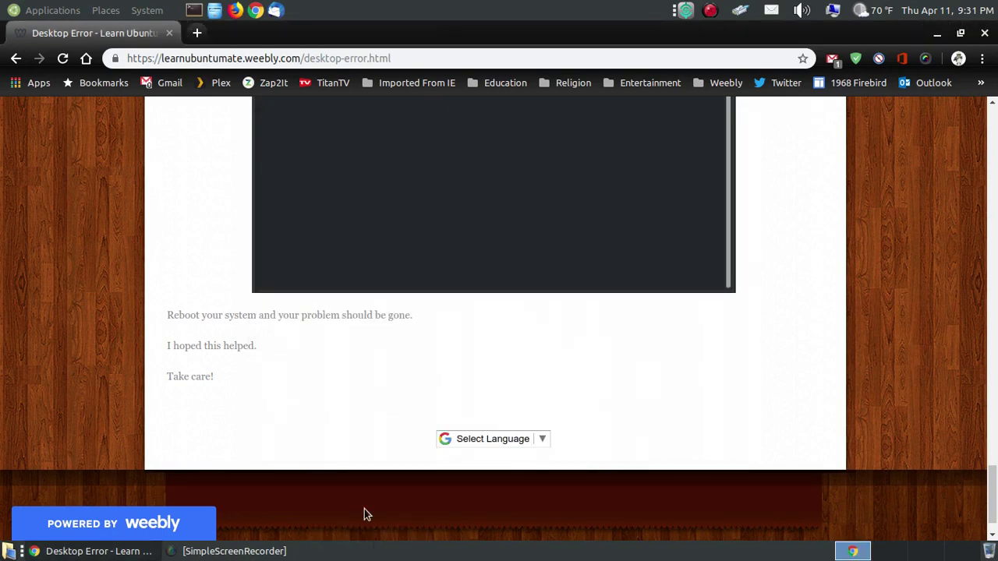
Scroll back through the tutorial and highlight 'registryd' in the sudo mv command
{"action": "scroll", "coordinate": [315, 395], "scroll_direction": "up", "scroll_amount": 3}
{"action": "scroll", "coordinate": [536, 245], "scroll_direction": "up", "scroll_amount": 4}
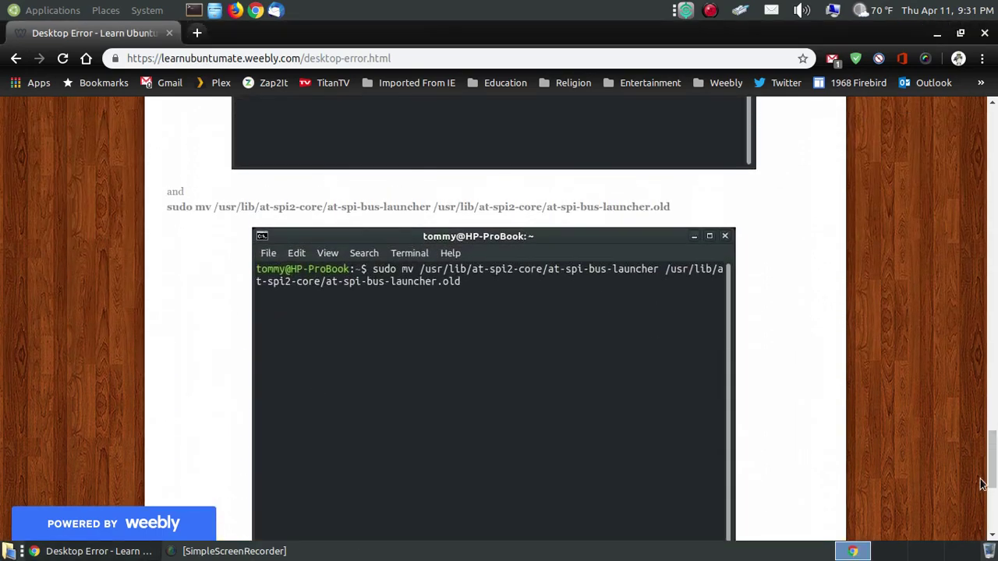
{"action": "left_click_drag", "start_coordinate": [993, 473], "coordinate": [994, 277]}
{"action": "scroll", "coordinate": [608, 361], "scroll_direction": "up", "scroll_amount": 6}
{"action": "scroll", "coordinate": [487, 326], "scroll_direction": "down", "scroll_amount": 2}
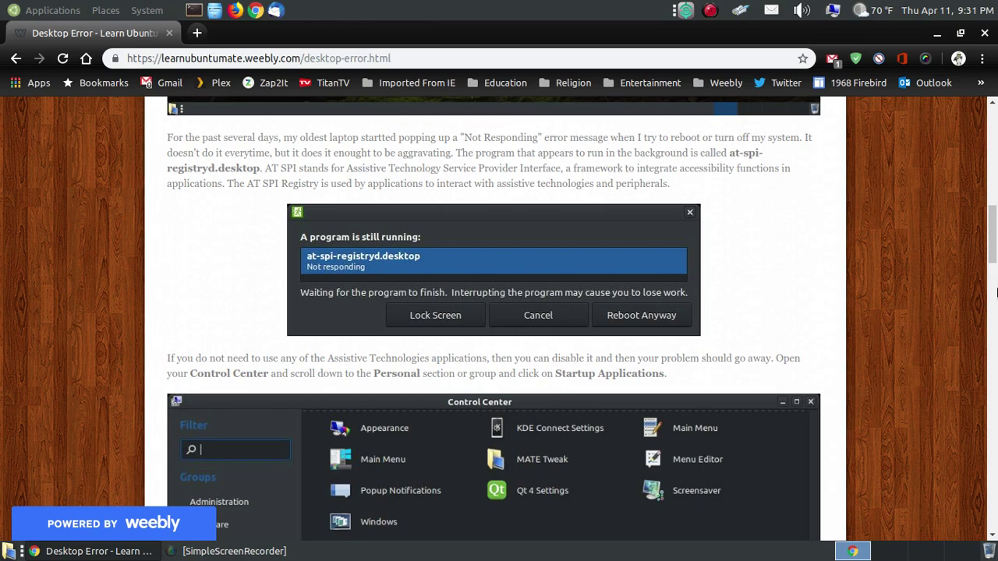
{"action": "left_click_drag", "start_coordinate": [991, 245], "coordinate": [994, 477]}
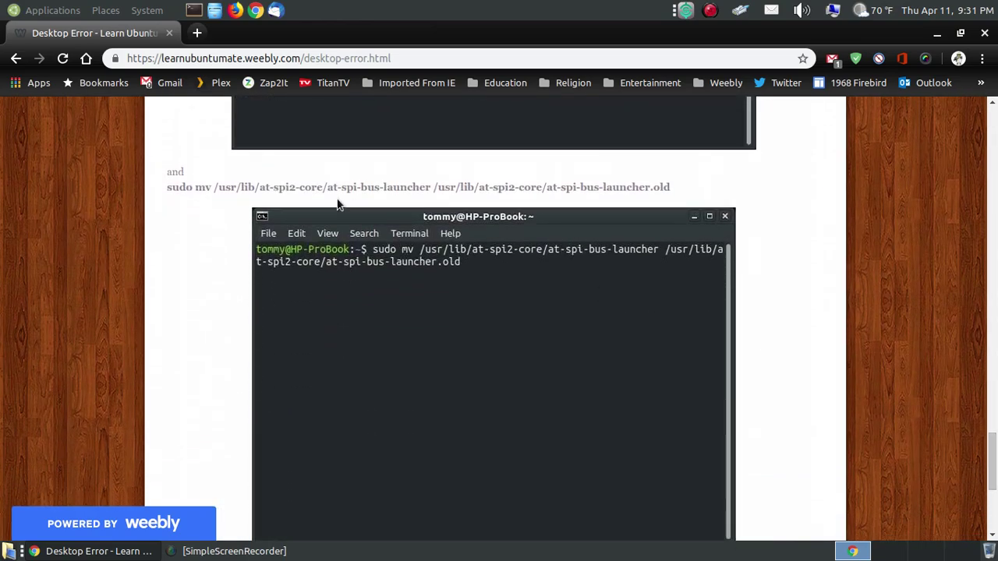
{"action": "left_click_drag", "start_coordinate": [992, 437], "coordinate": [991, 386]}
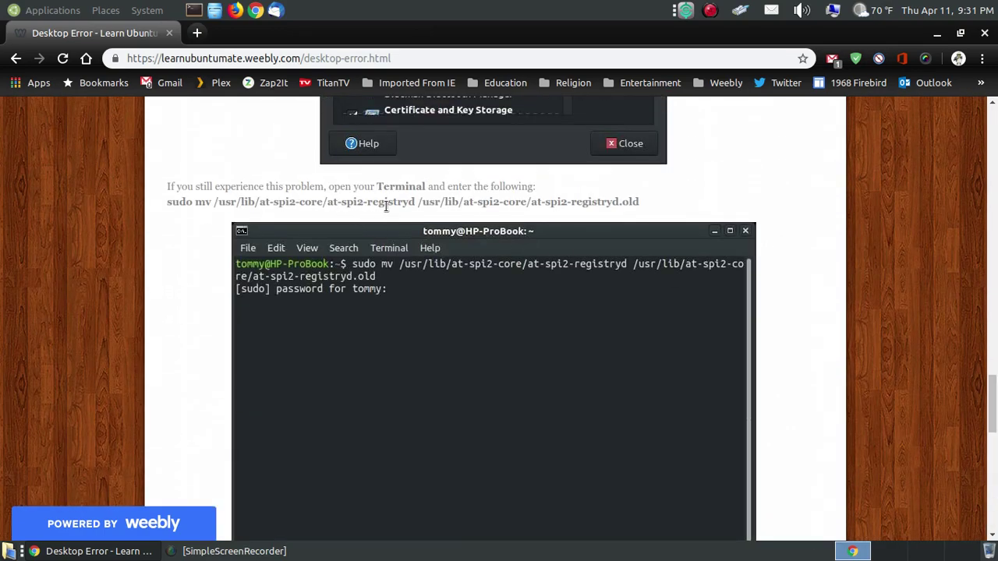
{"action": "double_click", "coordinate": [418, 205]}
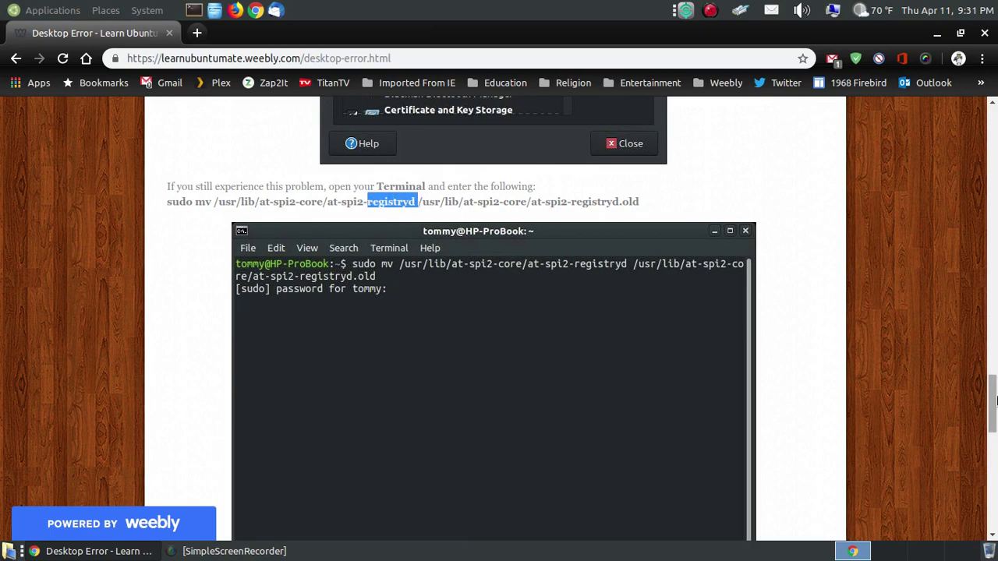
Scroll to the instruction to uncheck AT-SPI D-Bus Bus in Startup Applications Preferences
{"action": "left_click_drag", "start_coordinate": [994, 399], "coordinate": [993, 218]}
{"action": "scroll", "coordinate": [537, 320], "scroll_direction": "up", "scroll_amount": 1}
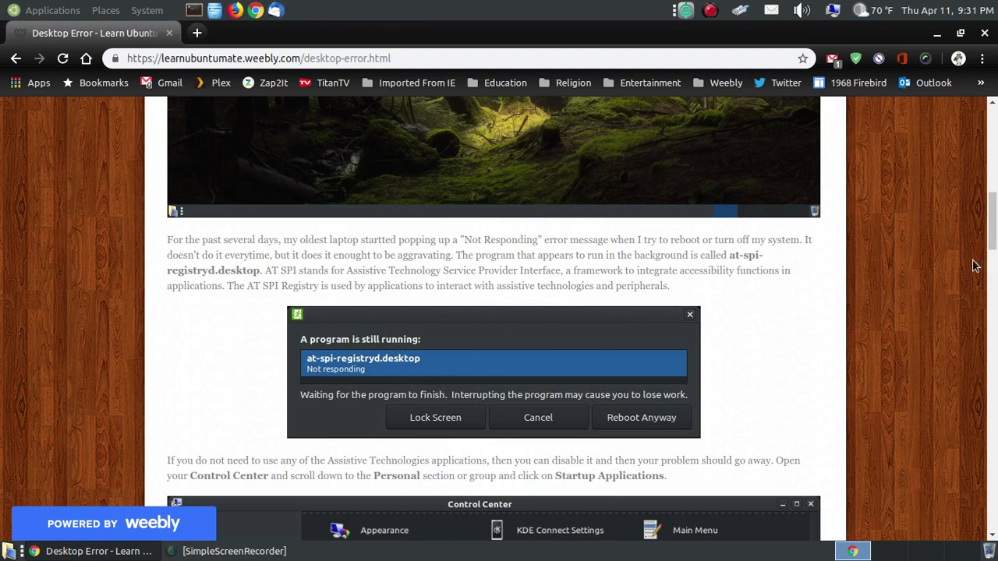
{"action": "scroll", "coordinate": [736, 276], "scroll_direction": "down", "scroll_amount": 4}
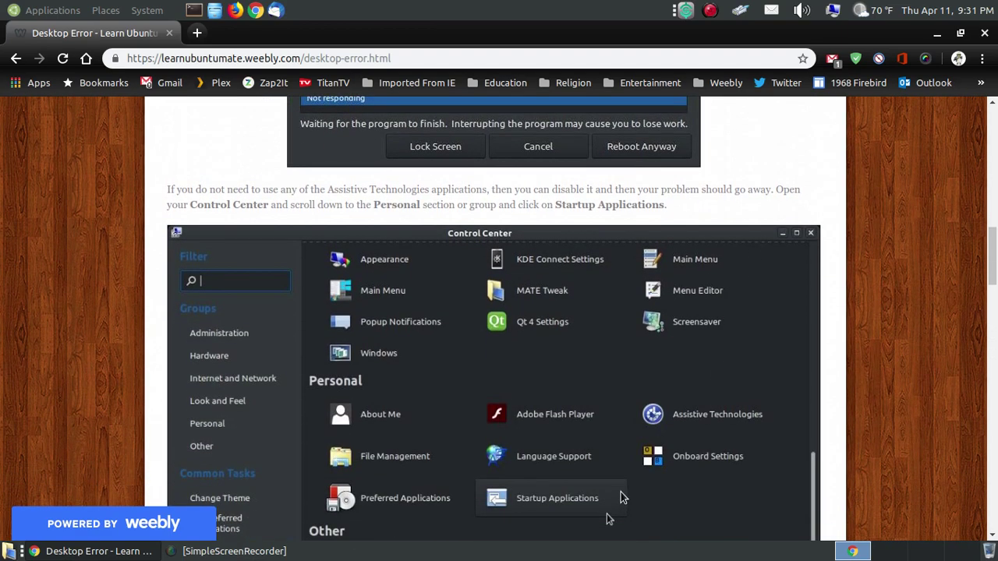
{"action": "scroll", "coordinate": [621, 492], "scroll_direction": "down", "scroll_amount": 1}
{"action": "left_click_drag", "start_coordinate": [992, 273], "coordinate": [972, 108]}
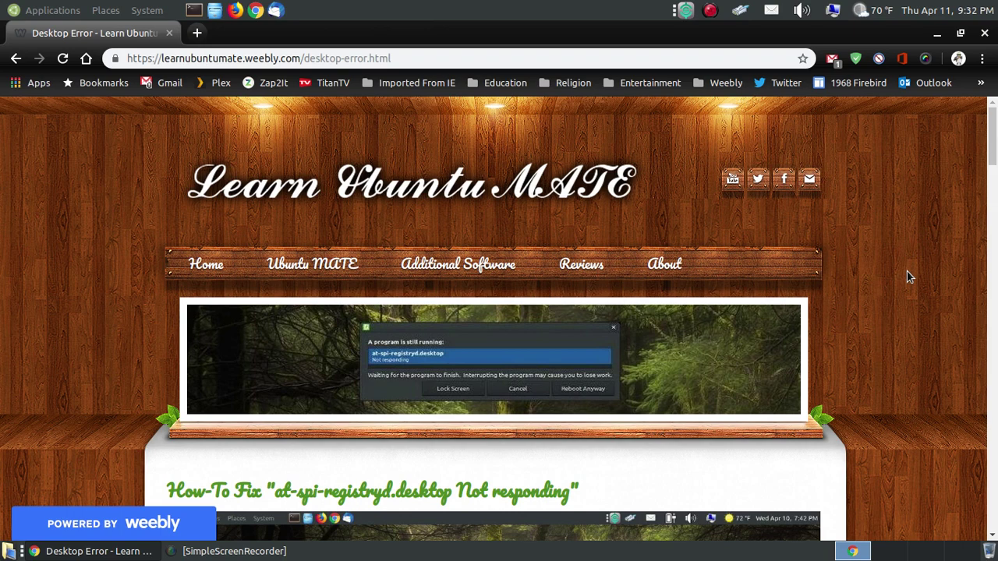
Scroll to the 'How-To Fix at-spi-registryd.desktop Not responding' title and header
{"action": "scroll", "coordinate": [919, 276], "scroll_direction": "down", "scroll_amount": 1}
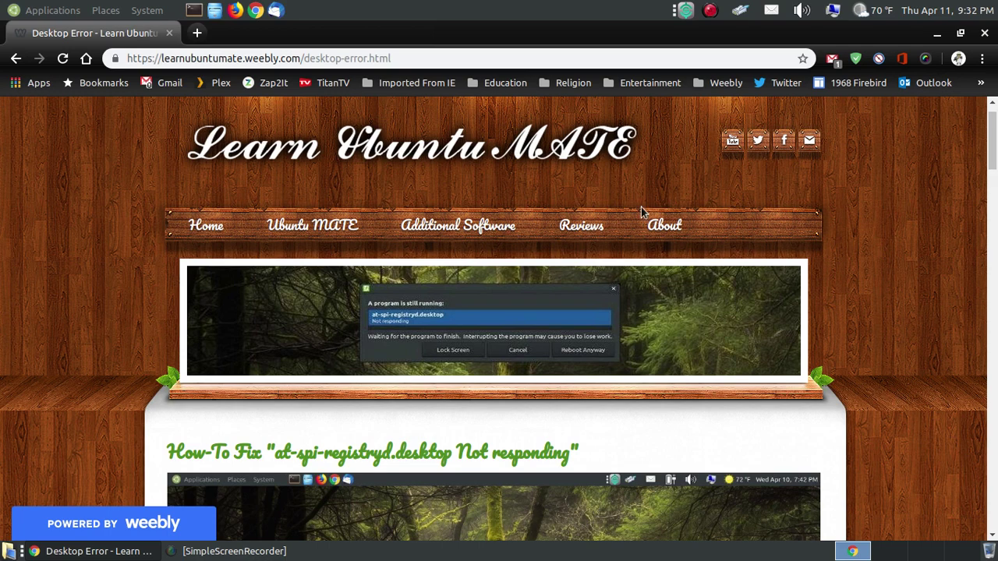
Go to the learnubuntumate.weebly.com home page via the site title and browse its Welcome section
{"action": "left_click", "coordinate": [450, 146]}
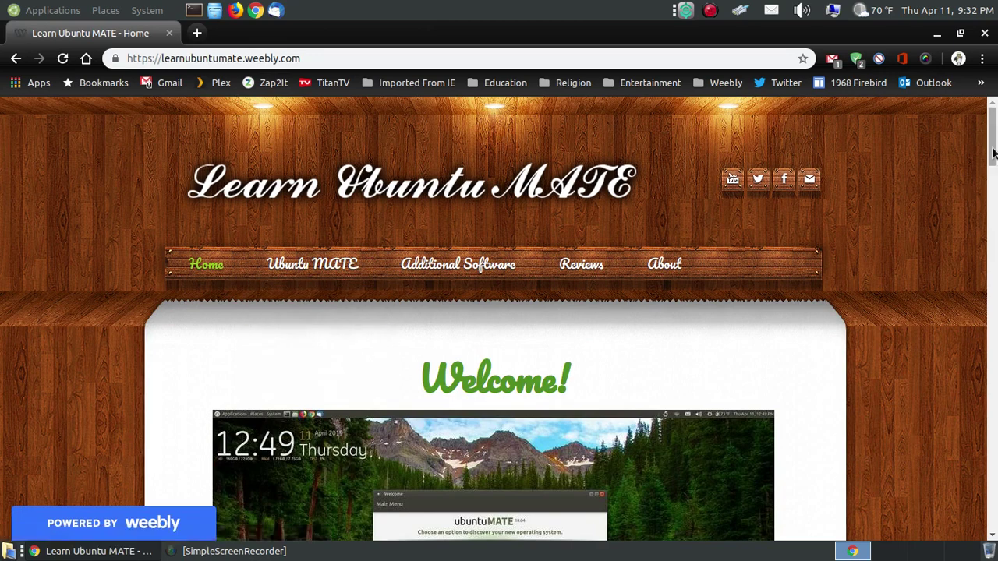
{"action": "scroll", "coordinate": [993, 167], "scroll_direction": "down", "scroll_amount": 2}
{"action": "scroll", "coordinate": [993, 168], "scroll_direction": "down", "scroll_amount": 2}
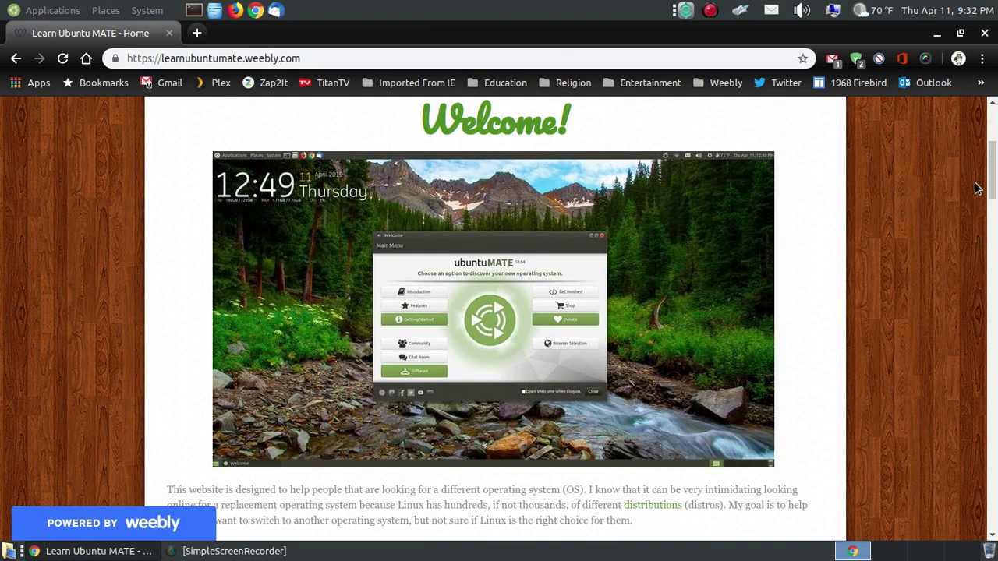
{"action": "scroll", "coordinate": [991, 171], "scroll_direction": "up", "scroll_amount": 3}
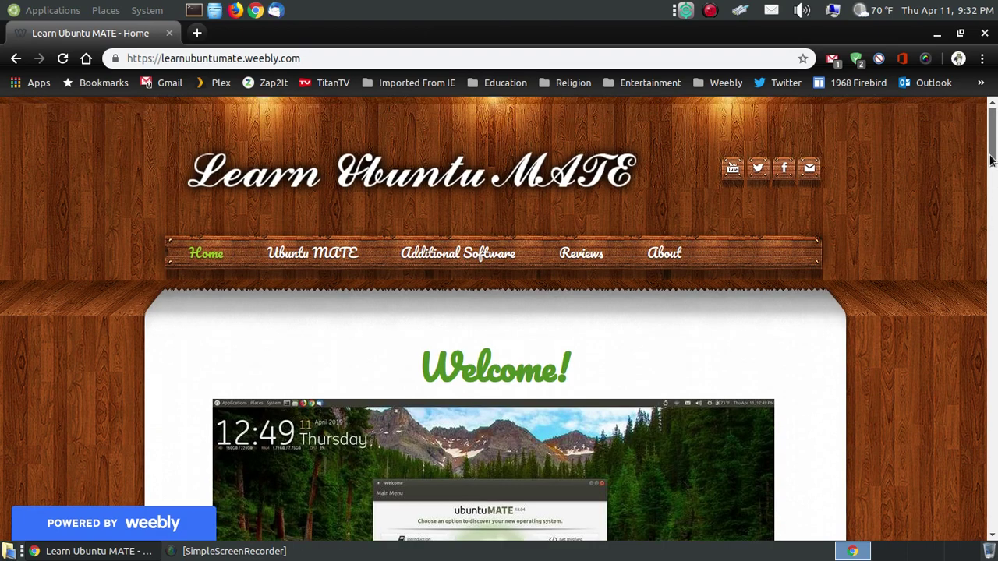